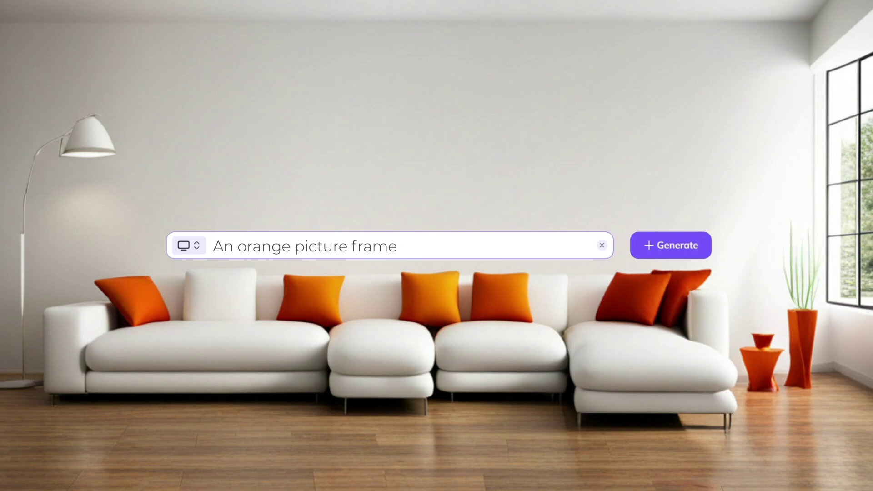
# Step: Add an orange picture frame to the living-room wall and move it to the right
pyautogui.press('Return')
pyautogui.moveTo(436, 127); pyautogui.dragTo(709, 127)
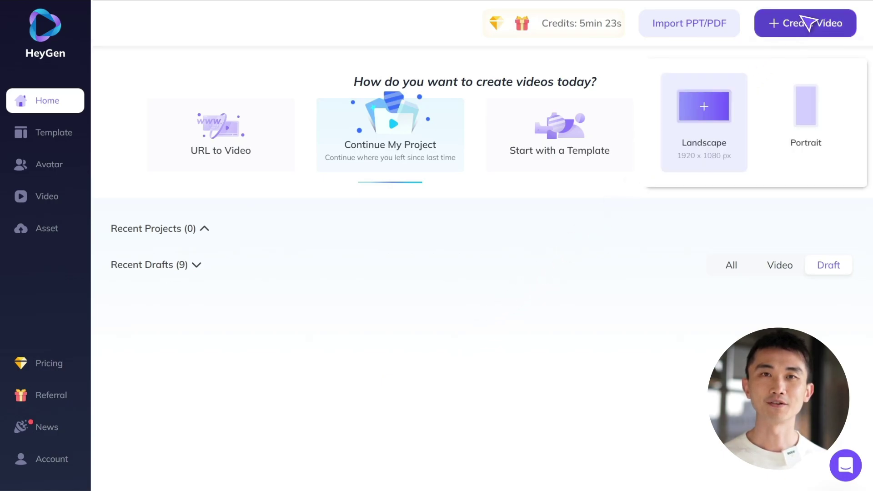
# Step: Start a landscape video and open the Text to Image prompt from the Asset panel
pyautogui.click(805, 23)
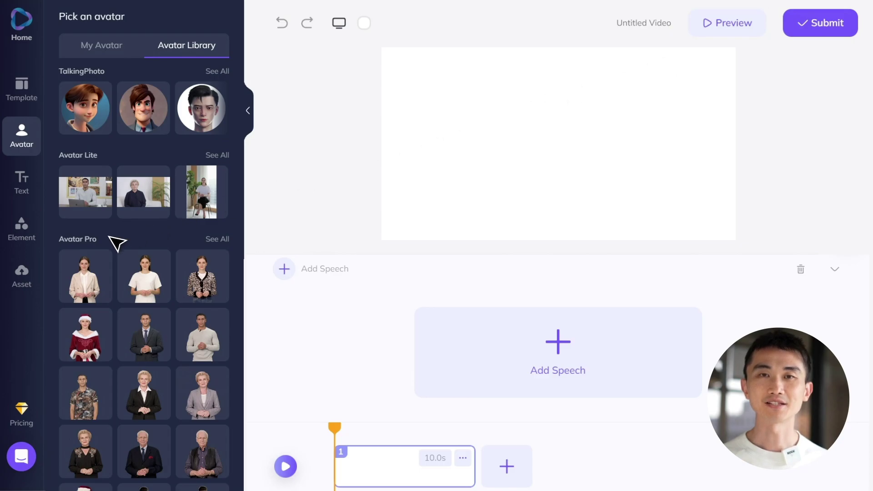
pyautogui.click(21, 275)
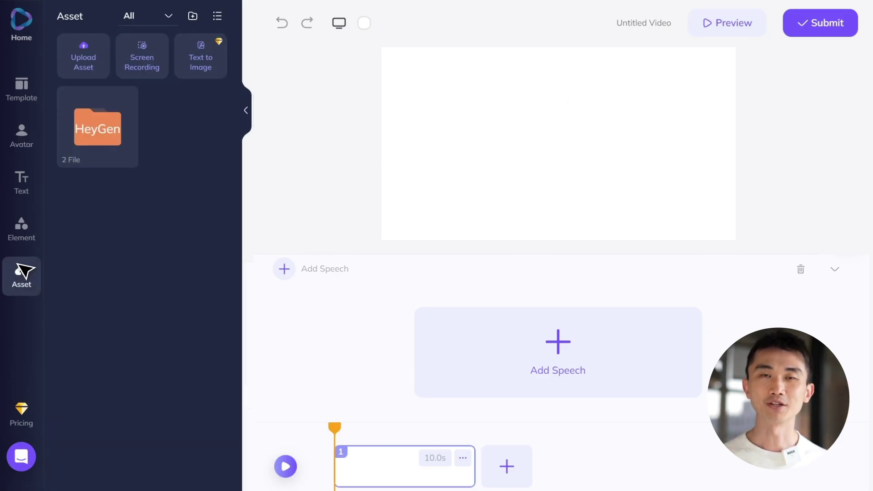
pyautogui.click(200, 60)
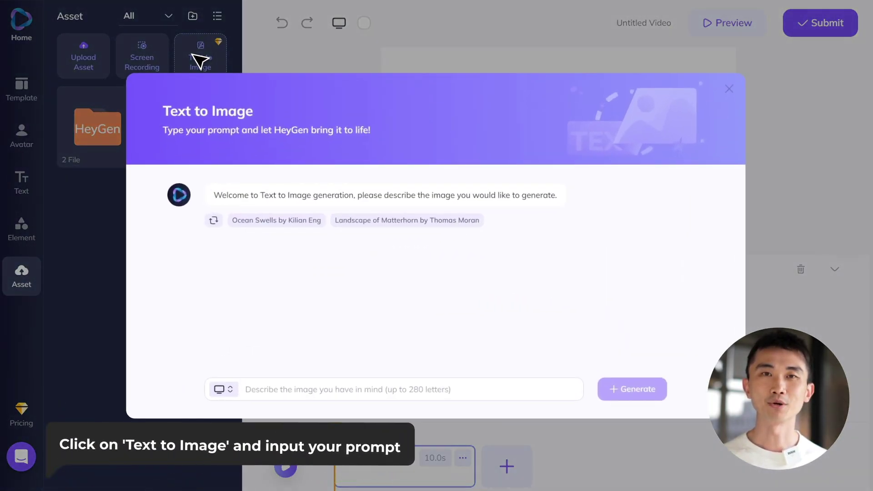
pyautogui.click(260, 399)
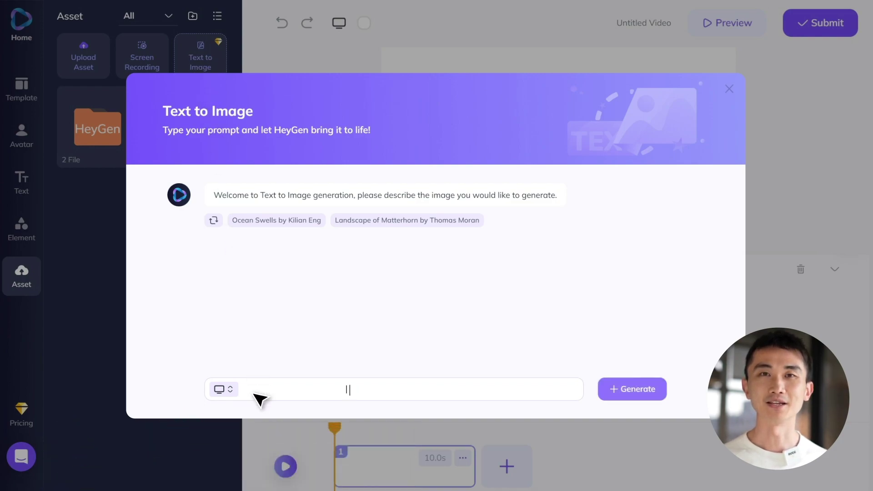
pyautogui.write('Interior of the room with a white wall')
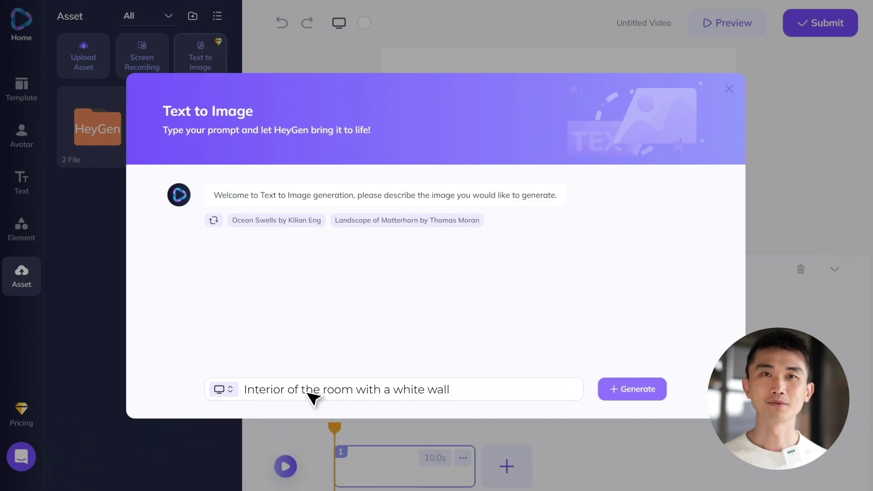
# Step: Generate and browse two batches of white-wall room images, then reach the aspect-ratio choices
pyautogui.click(628, 391)
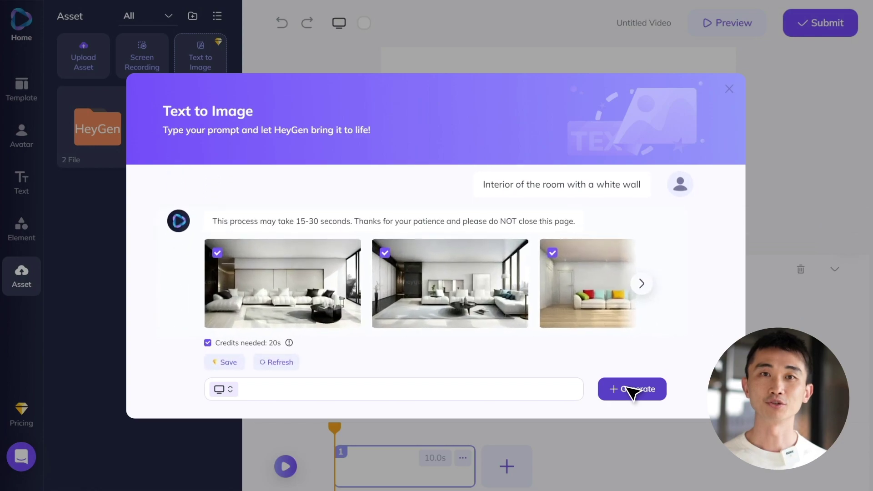
pyautogui.click(641, 283)
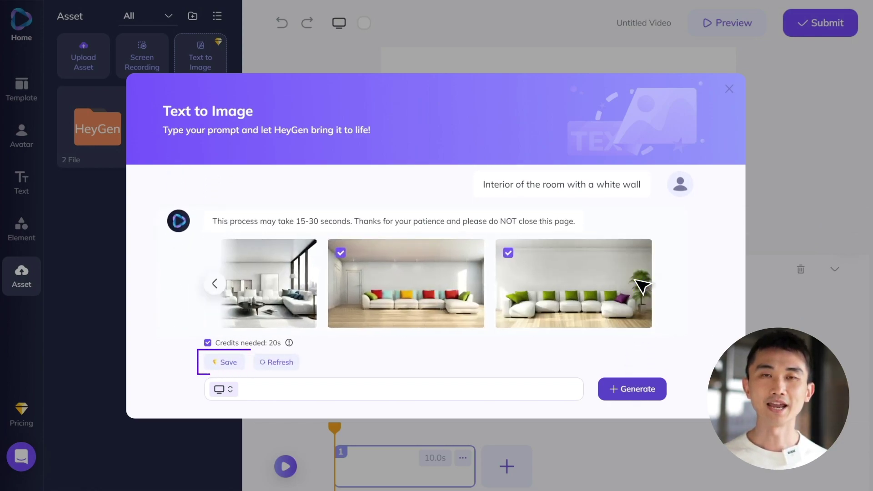
pyautogui.click(278, 361)
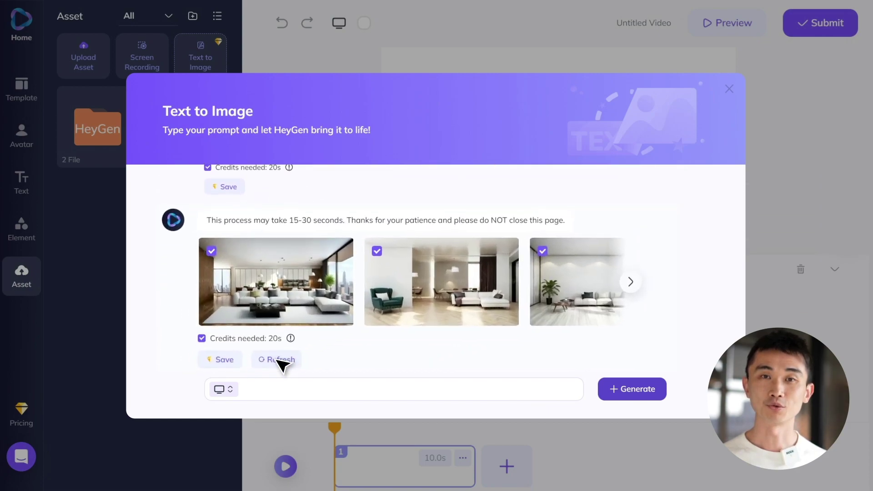
pyautogui.click(630, 282)
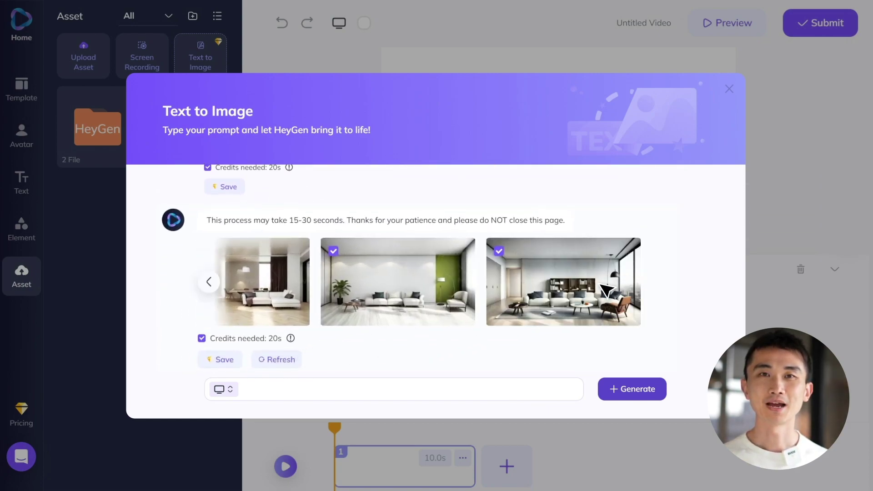
pyautogui.click(223, 388)
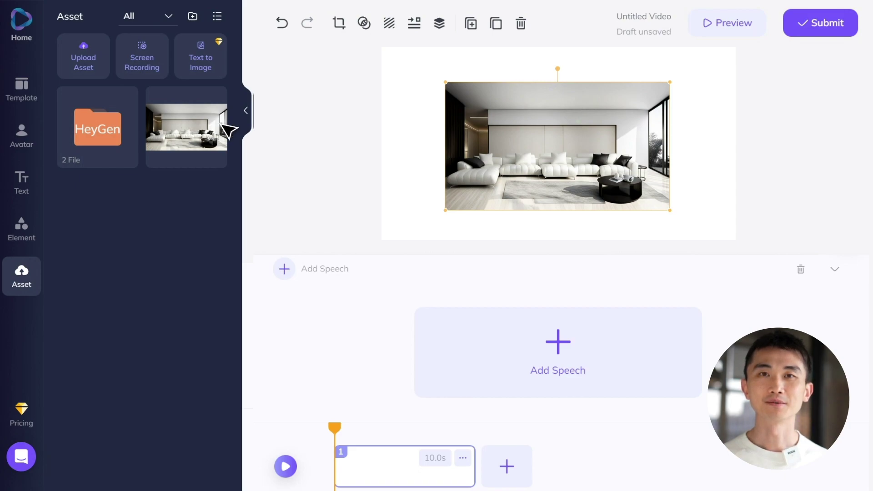
# Step: Make the room image the background and add the Avatar Lite avatar without its background
pyautogui.rightClick(544, 142)
pyautogui.click(554, 152)
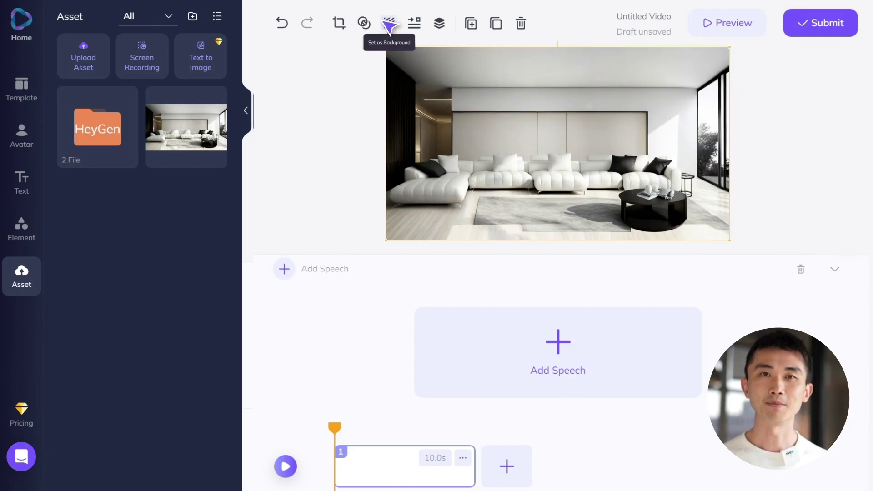
pyautogui.click(22, 136)
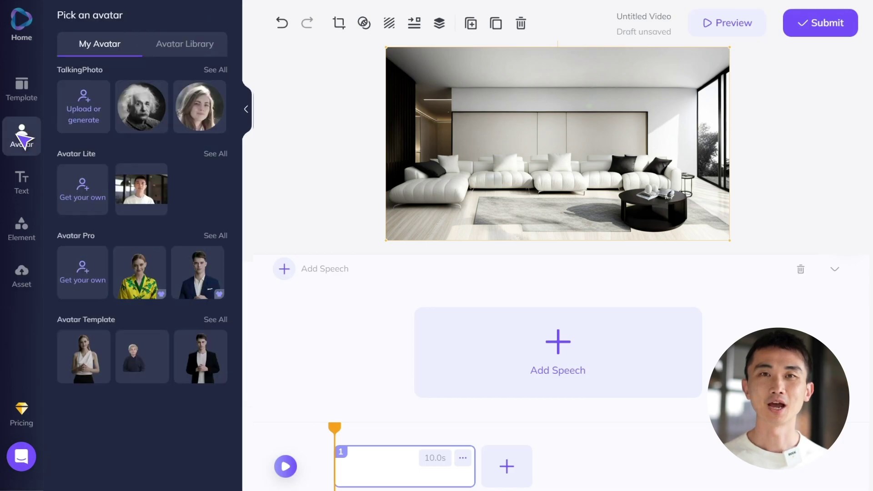
pyautogui.click(141, 189)
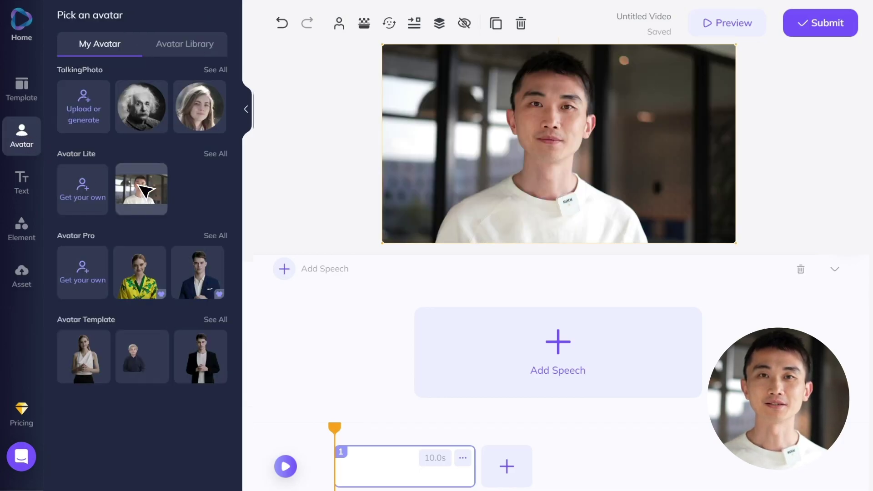
pyautogui.click(364, 23)
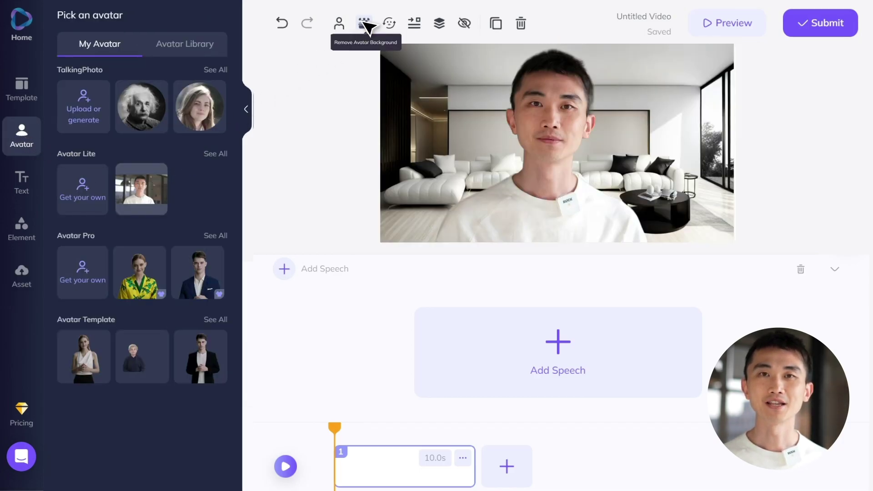
# Step: Add a subtitle and select its text for replacement with 'Text to Image'
pyautogui.click(22, 183)
pyautogui.click(139, 101)
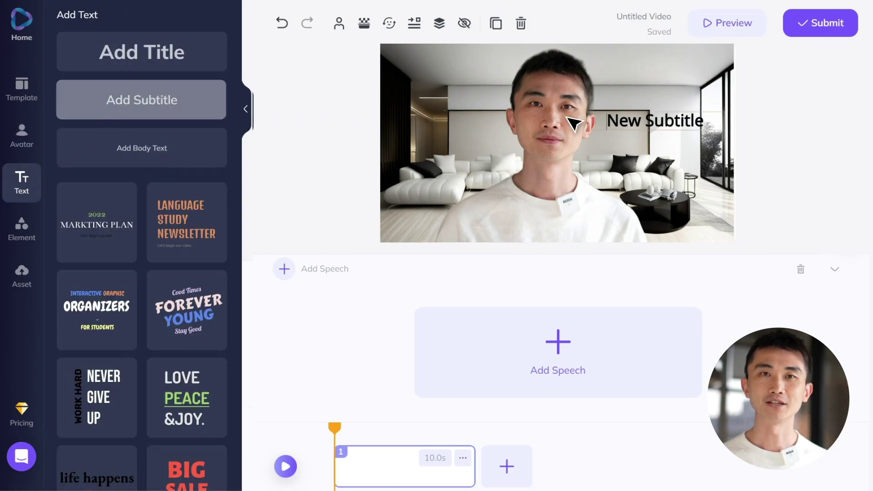
pyautogui.doubleClick(654, 121)
pyautogui.write('Text to Image')
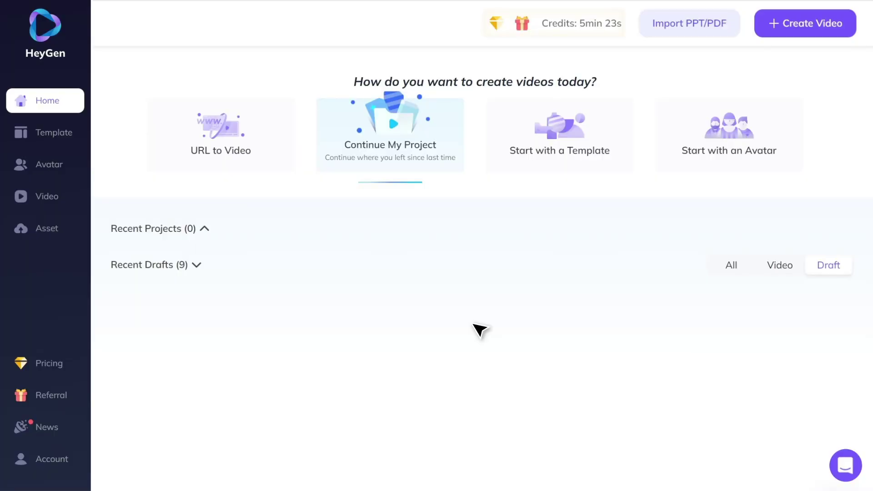
# Step: Open the help chat widget from the bottom-right corner of the home dashboard
pyautogui.click(845, 466)
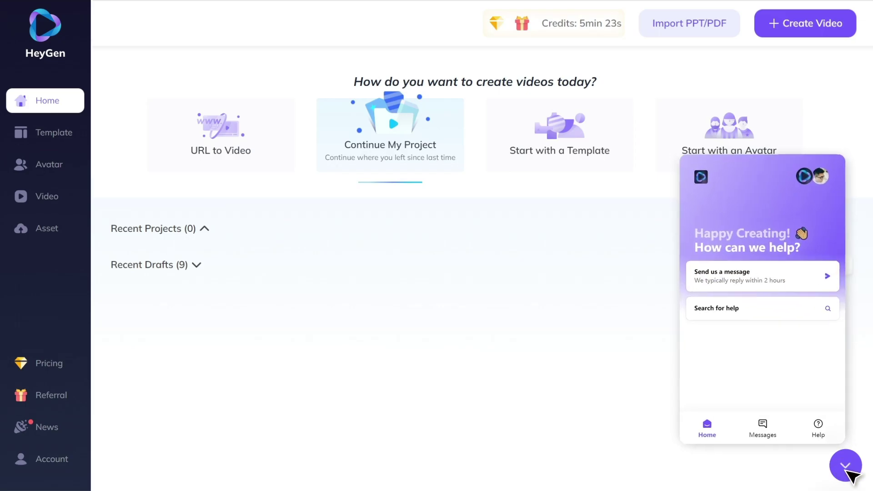